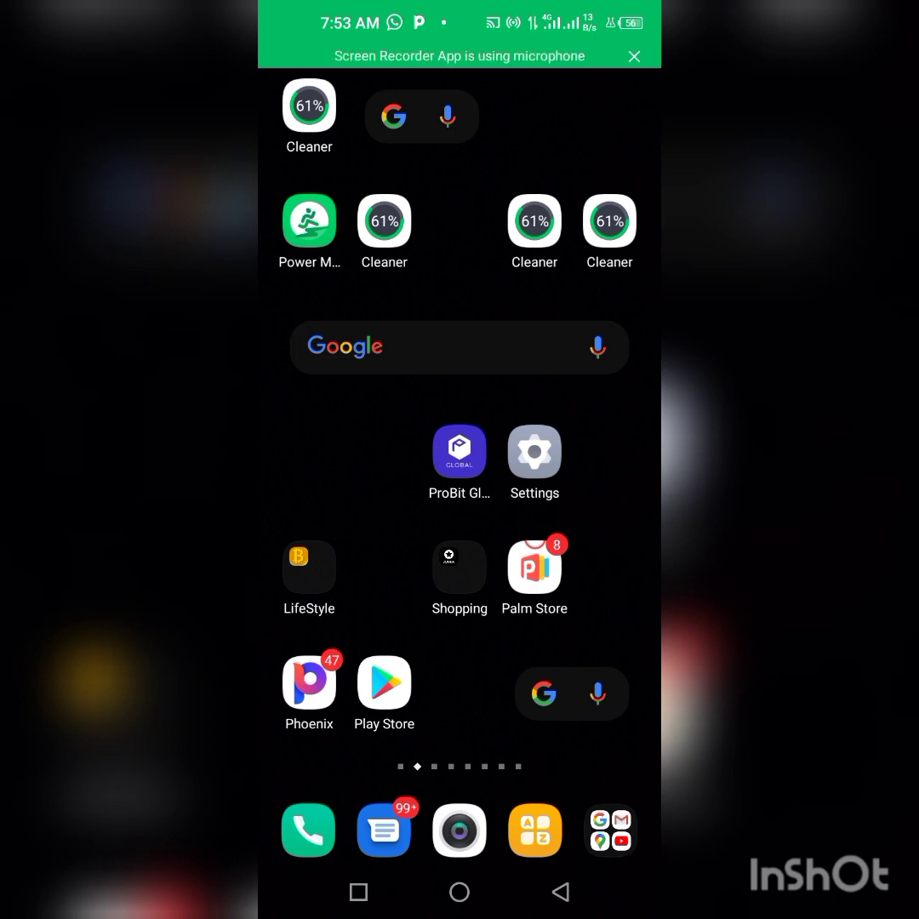
Bring up the launcher's app drawer with its alphabetical list of installed apps.
{"action": "left_click_drag", "start_coordinate": [459, 748], "coordinate": [459, 340]}
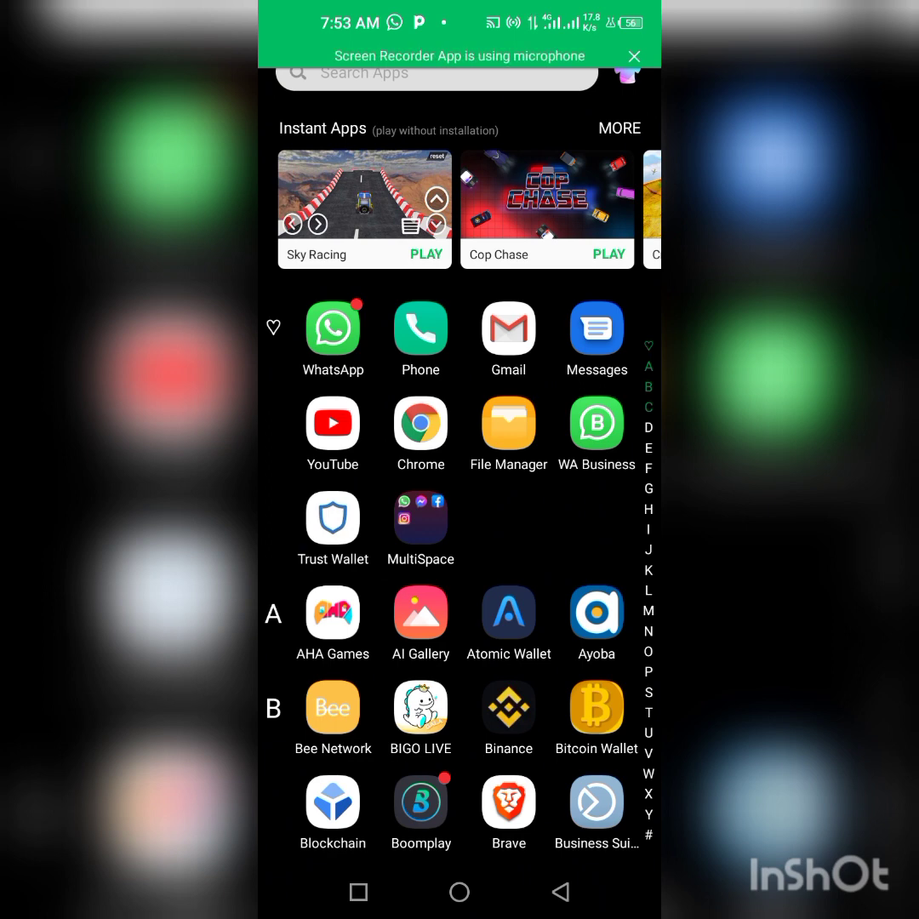
{"action": "scroll", "coordinate": [459, 510], "scroll_direction": "down", "scroll_amount": 3}
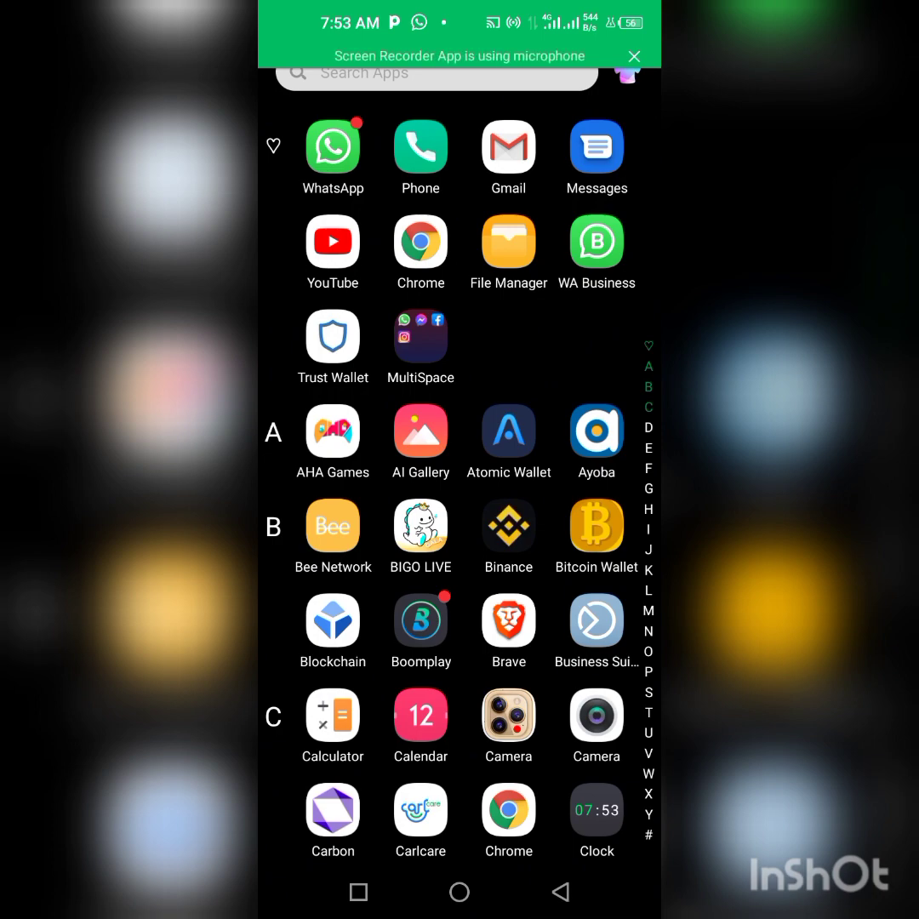
{"action": "scroll", "coordinate": [459, 510], "scroll_direction": "down", "scroll_amount": 2}
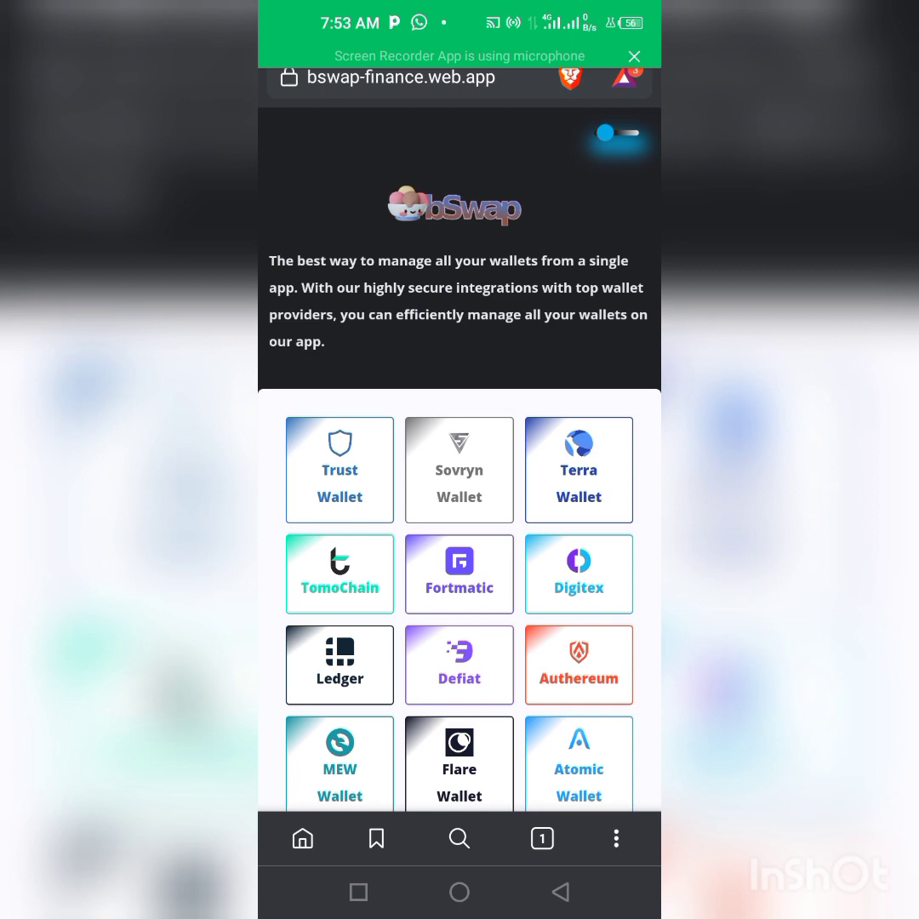
{"action": "scroll", "coordinate": [460, 510], "scroll_direction": "down", "scroll_amount": 3}
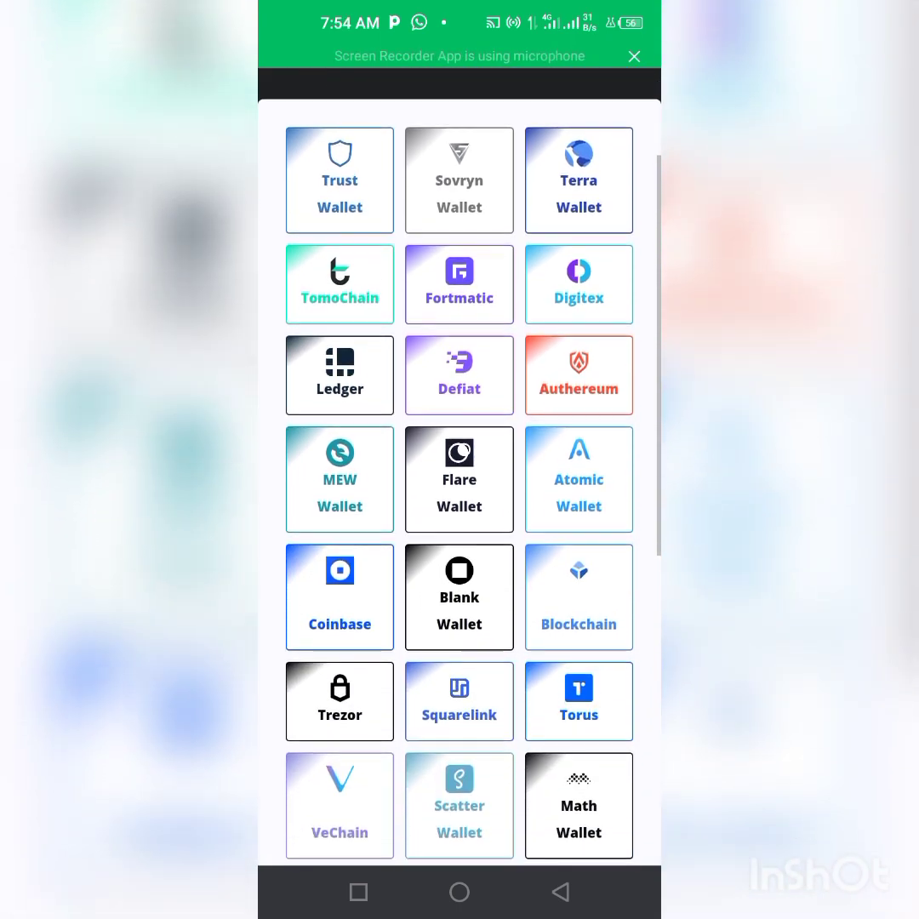
{"action": "scroll", "coordinate": [459, 510], "scroll_direction": "down", "scroll_amount": 4}
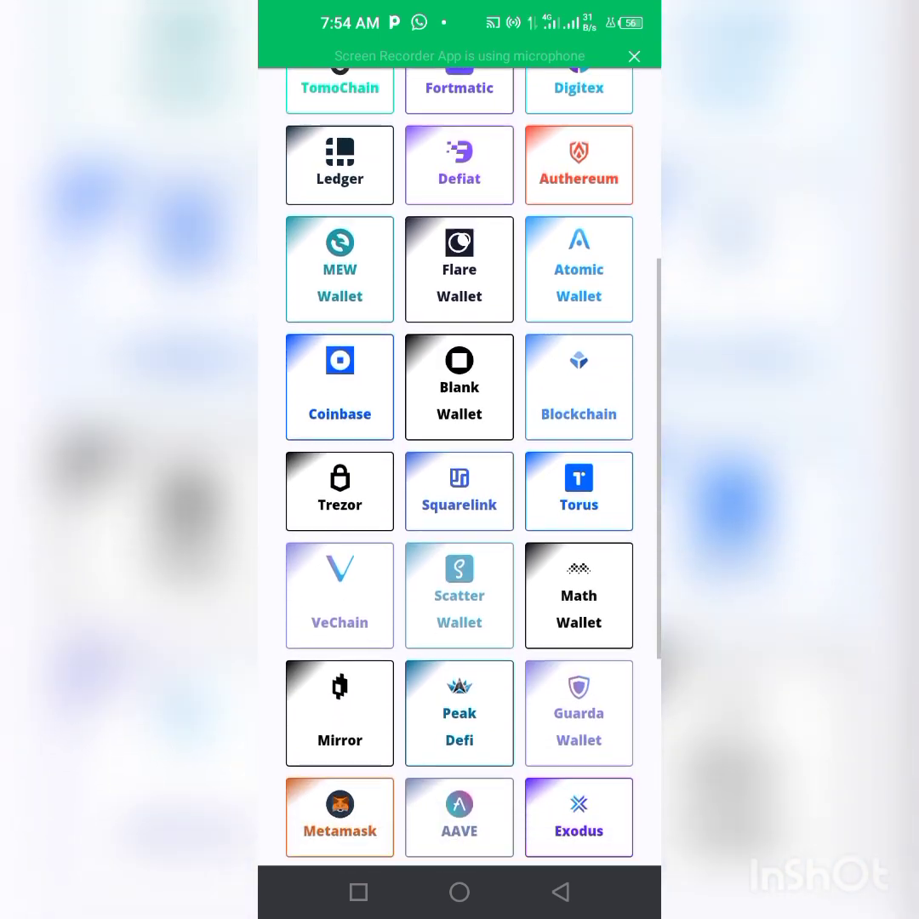
{"action": "scroll", "coordinate": [459, 510], "scroll_direction": "down", "scroll_amount": 2}
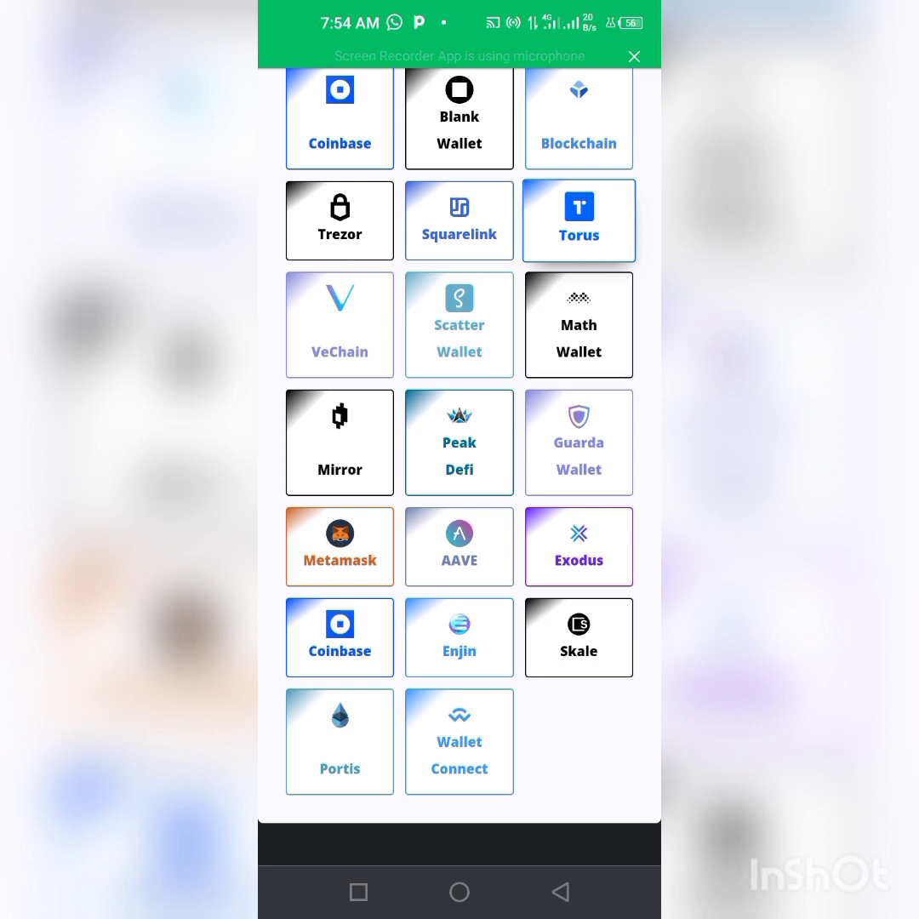
{"action": "scroll", "coordinate": [459, 467], "scroll_direction": "up", "scroll_amount": 3}
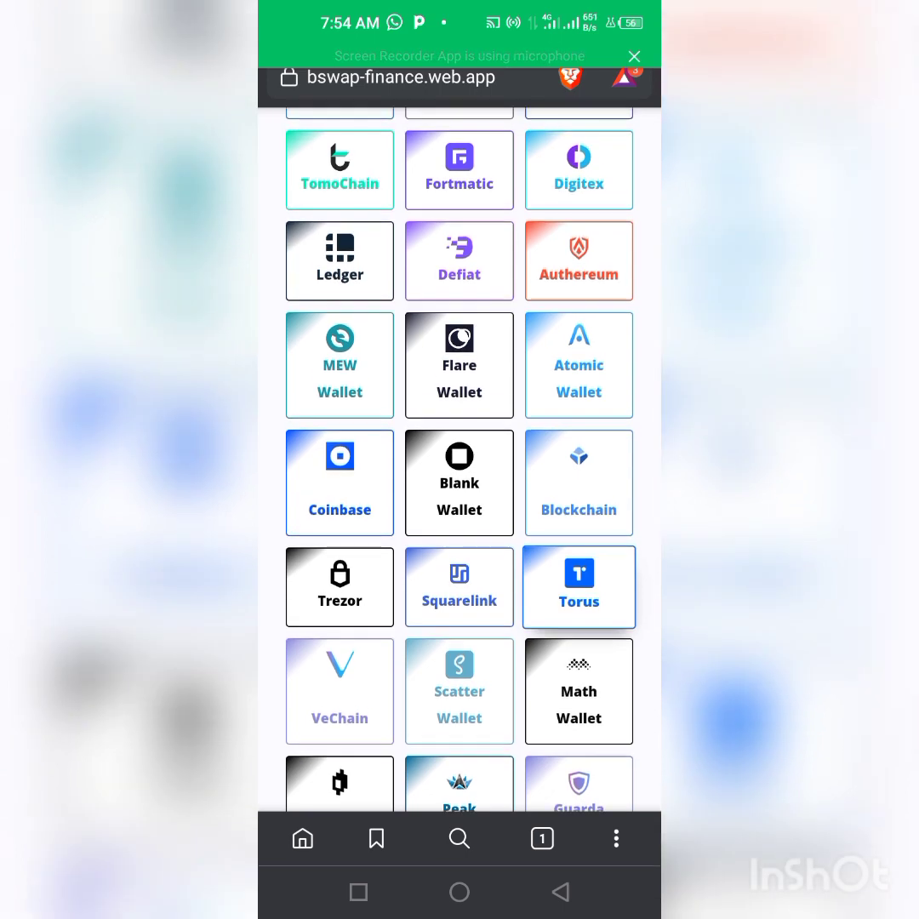
{"action": "scroll", "coordinate": [459, 460], "scroll_direction": "up", "scroll_amount": 5}
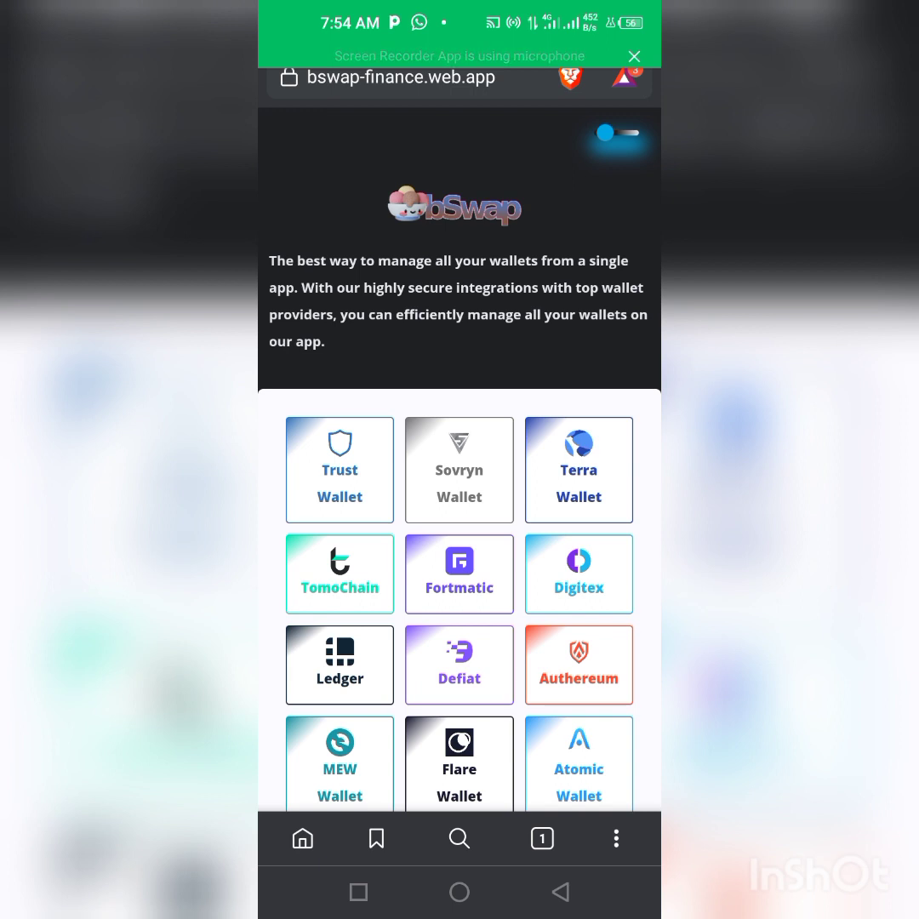
Start connecting a Trust Wallet from the wallet options in bSwap.
{"action": "left_click", "coordinate": [339, 469]}
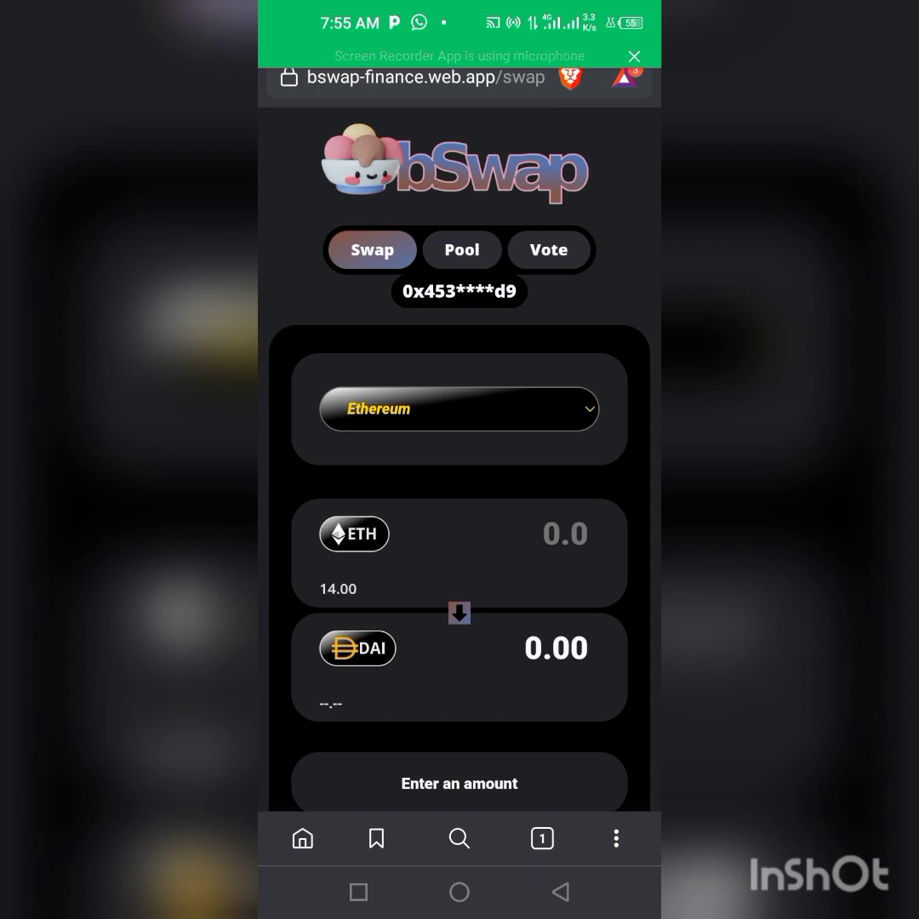
{"action": "scroll", "coordinate": [460, 511], "scroll_direction": "down", "scroll_amount": 2}
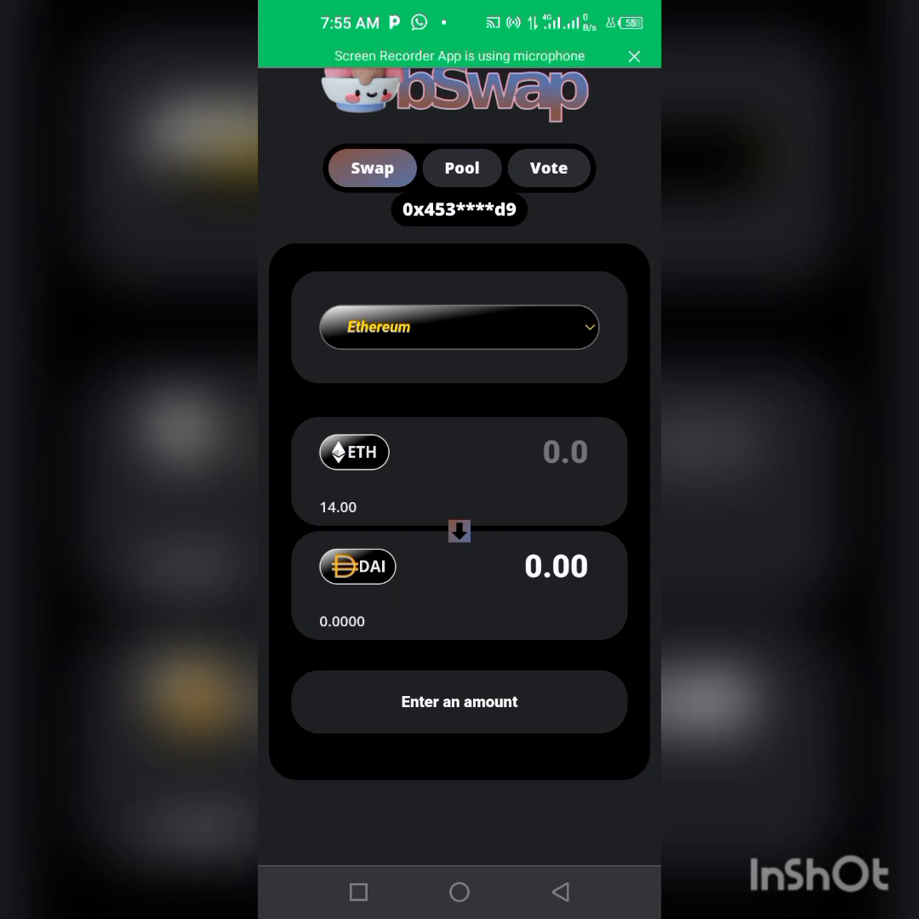
Change the swap network dropdown from Ethereum to Smart Chain.
{"action": "left_click", "coordinate": [459, 327]}
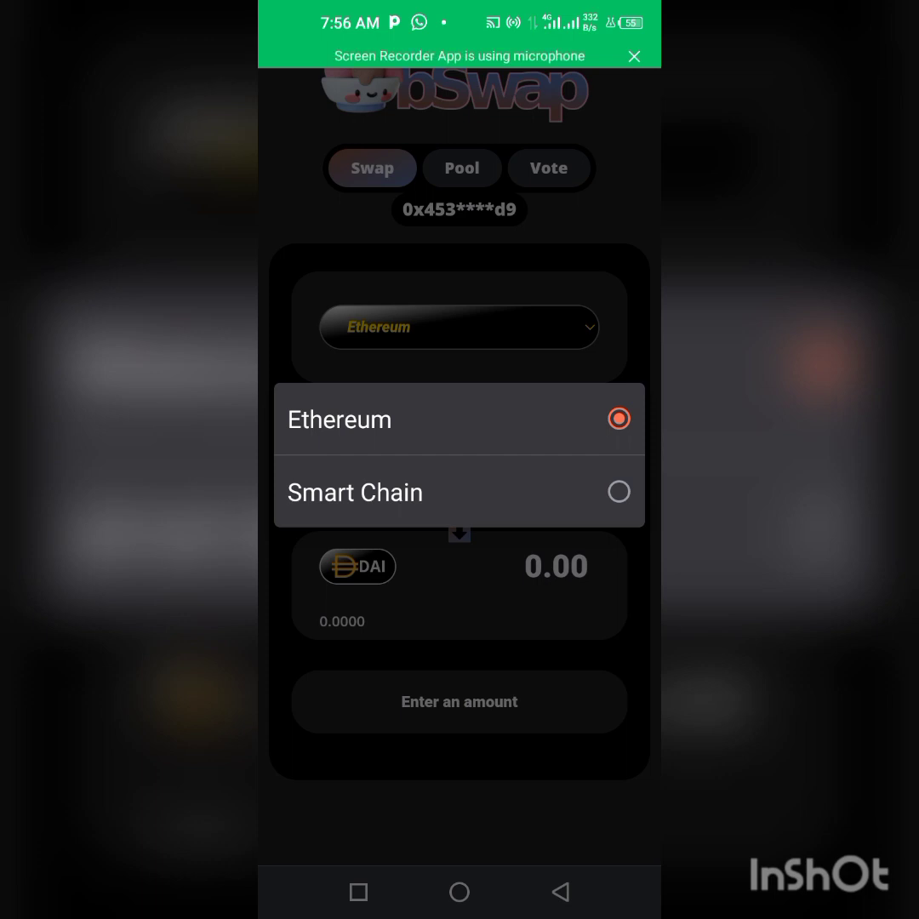
{"action": "left_click", "coordinate": [354, 491]}
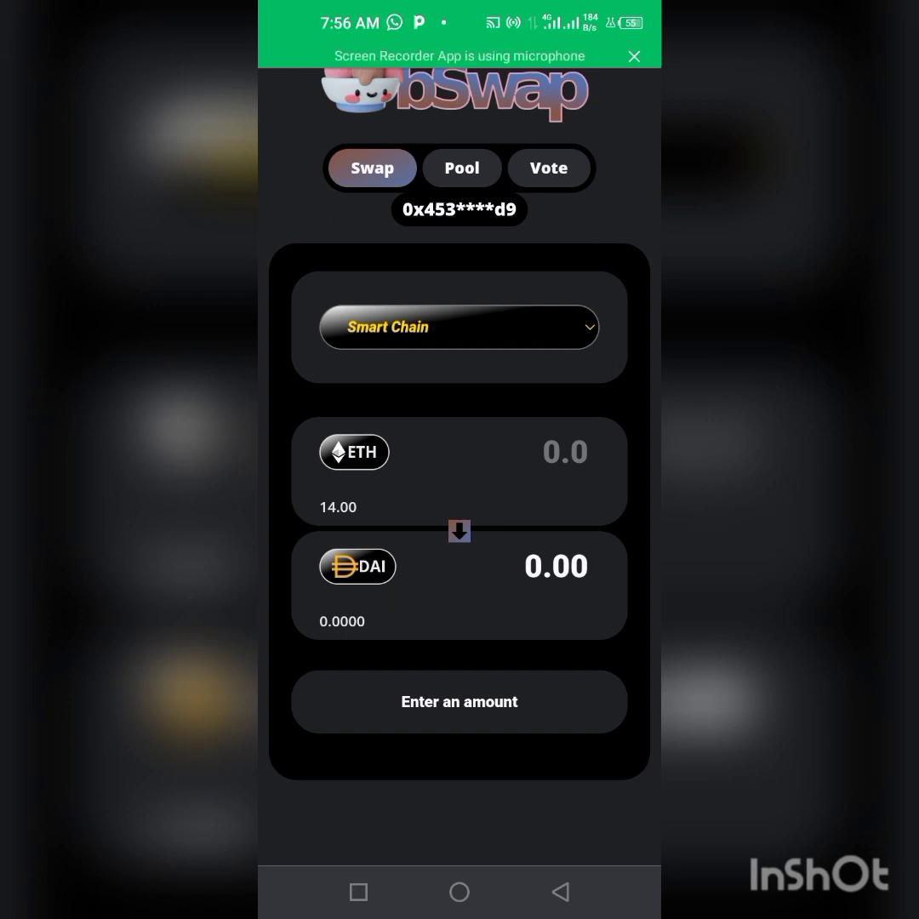
{"action": "left_click", "coordinate": [357, 566]}
Pick MNEB (Minereum BSC) as the token to sell and ETH to receive.
{"action": "left_click", "coordinate": [357, 567]}
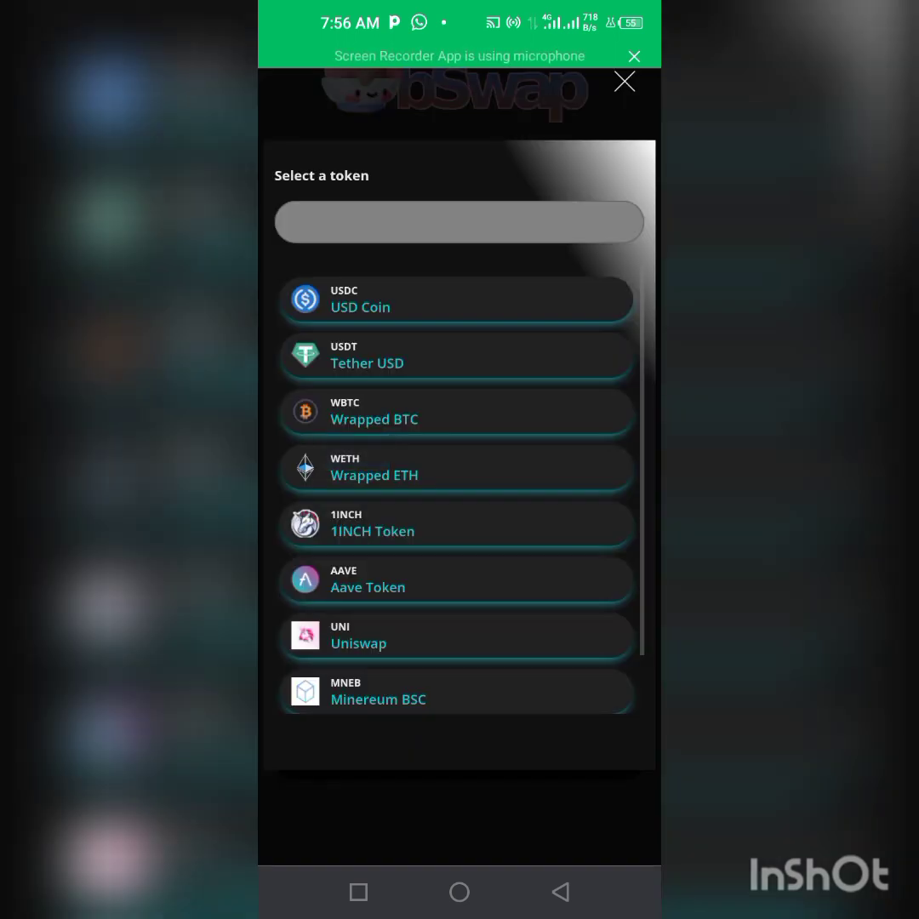
{"action": "left_click", "coordinate": [378, 690]}
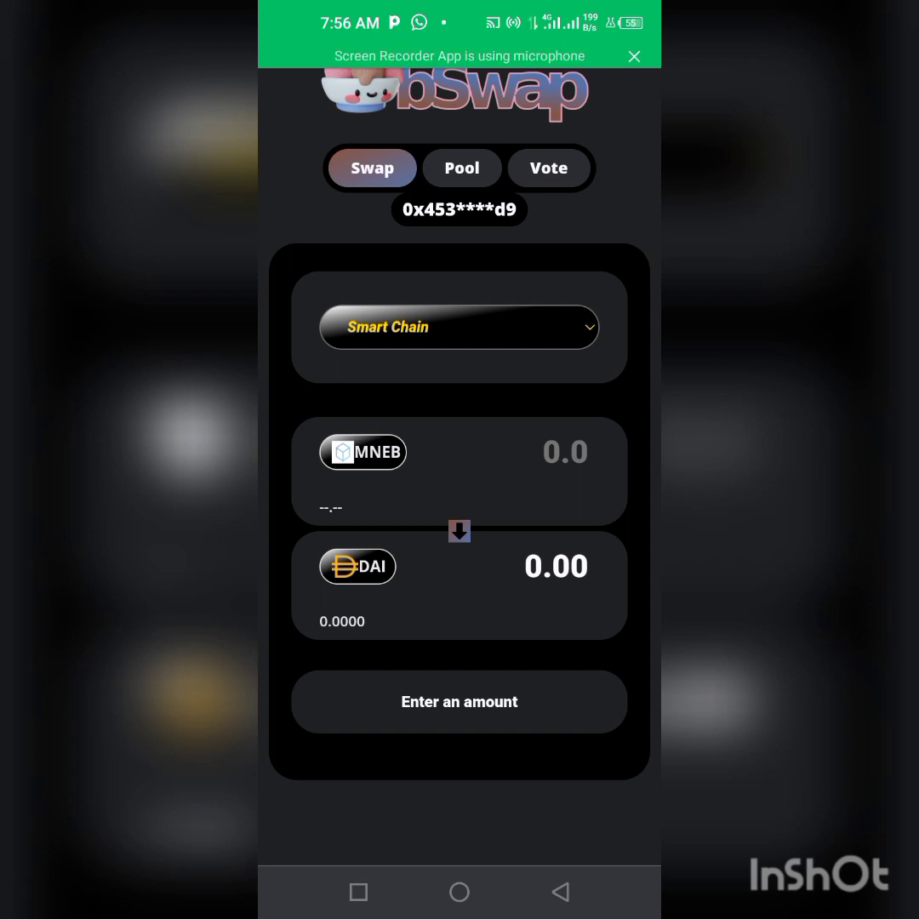
{"action": "left_click", "coordinate": [362, 452]}
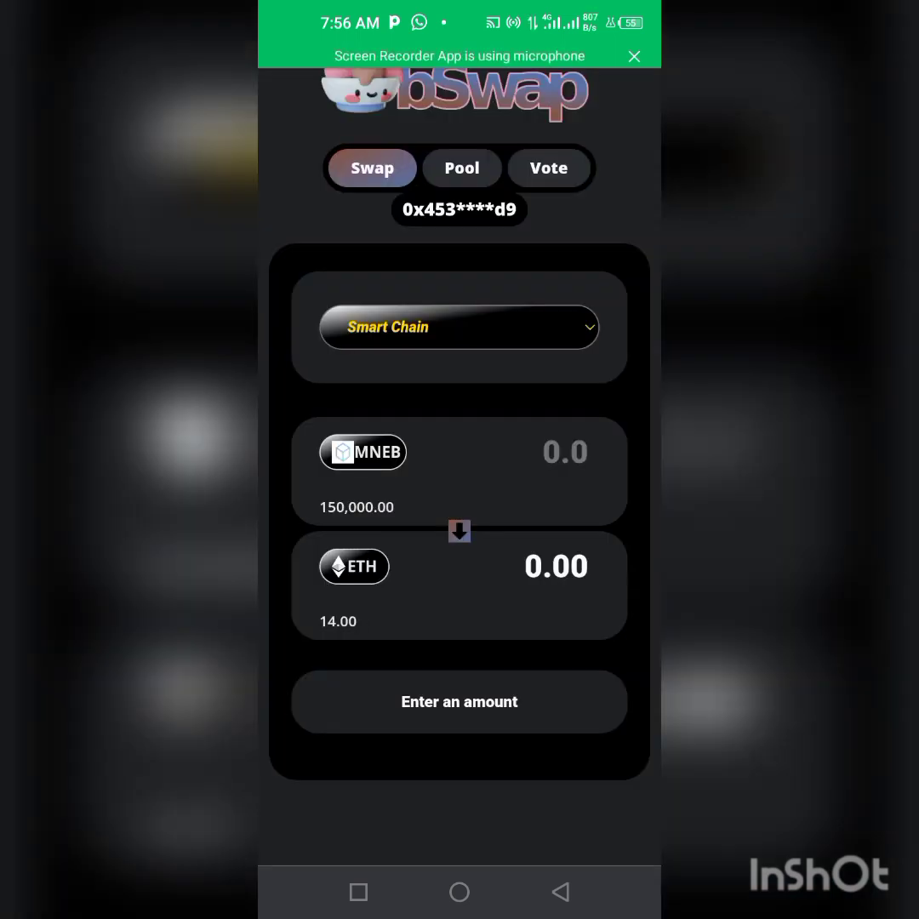
Enter 15000 MNEB as the swap amount, quoted at about 0.2365 ETH.
{"action": "left_click", "coordinate": [565, 452]}
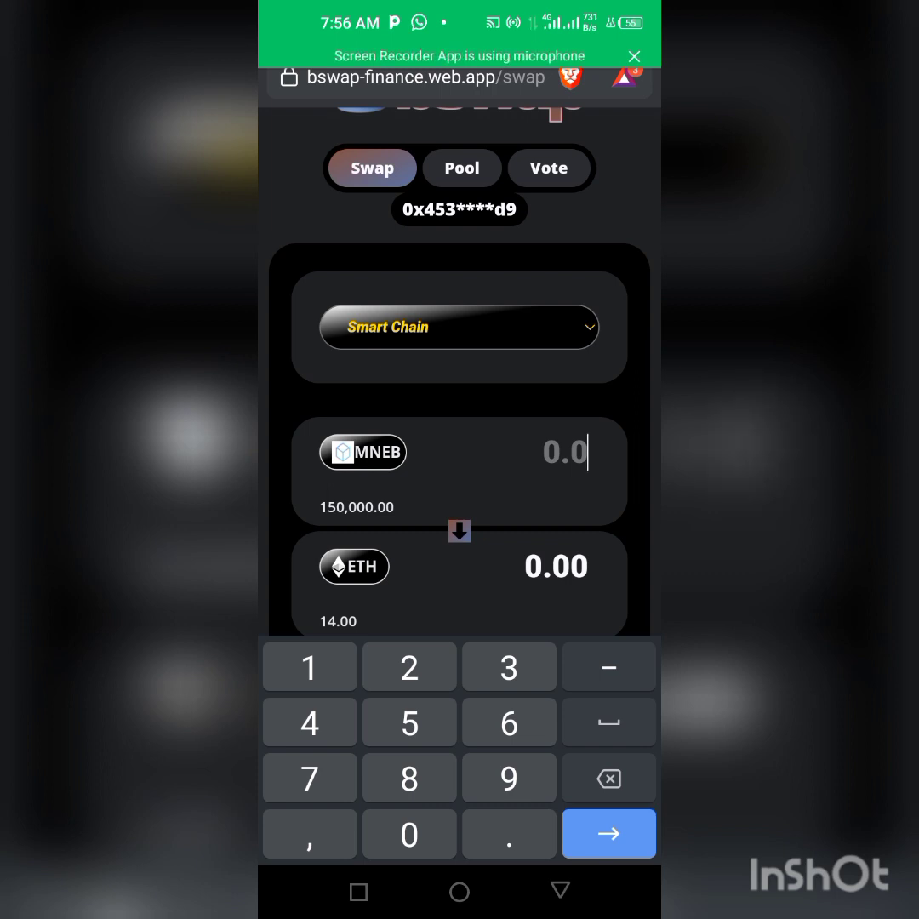
{"action": "type", "text": "150"}
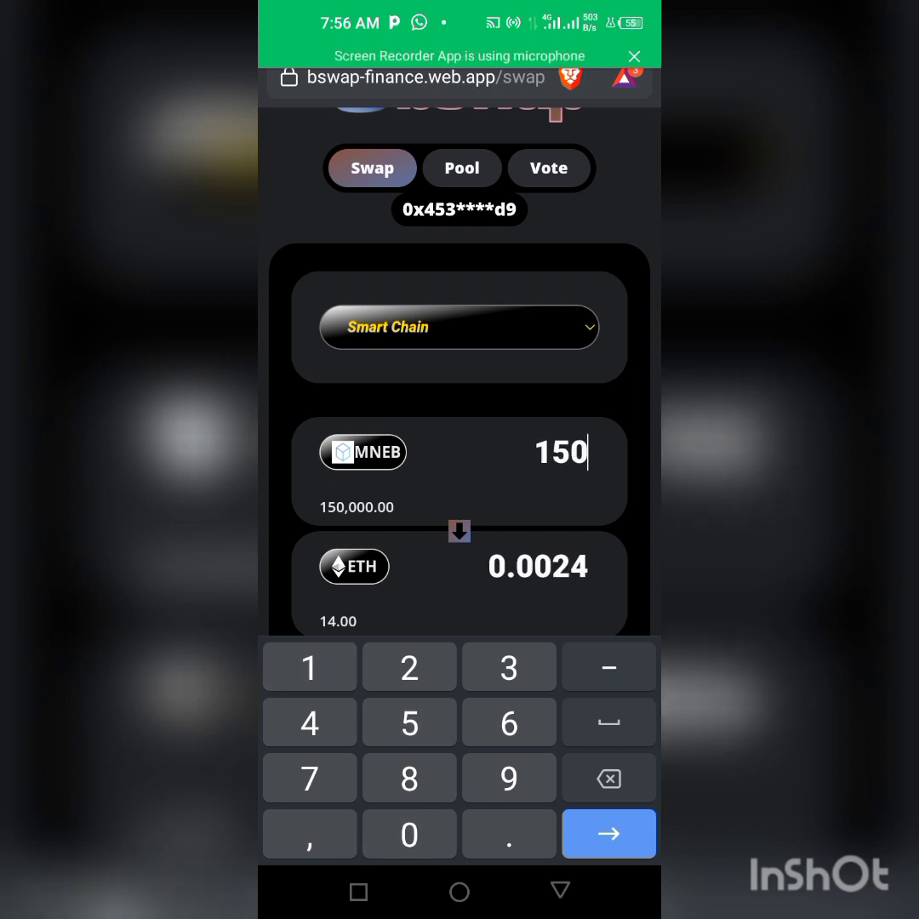
{"action": "type", "text": "000"}
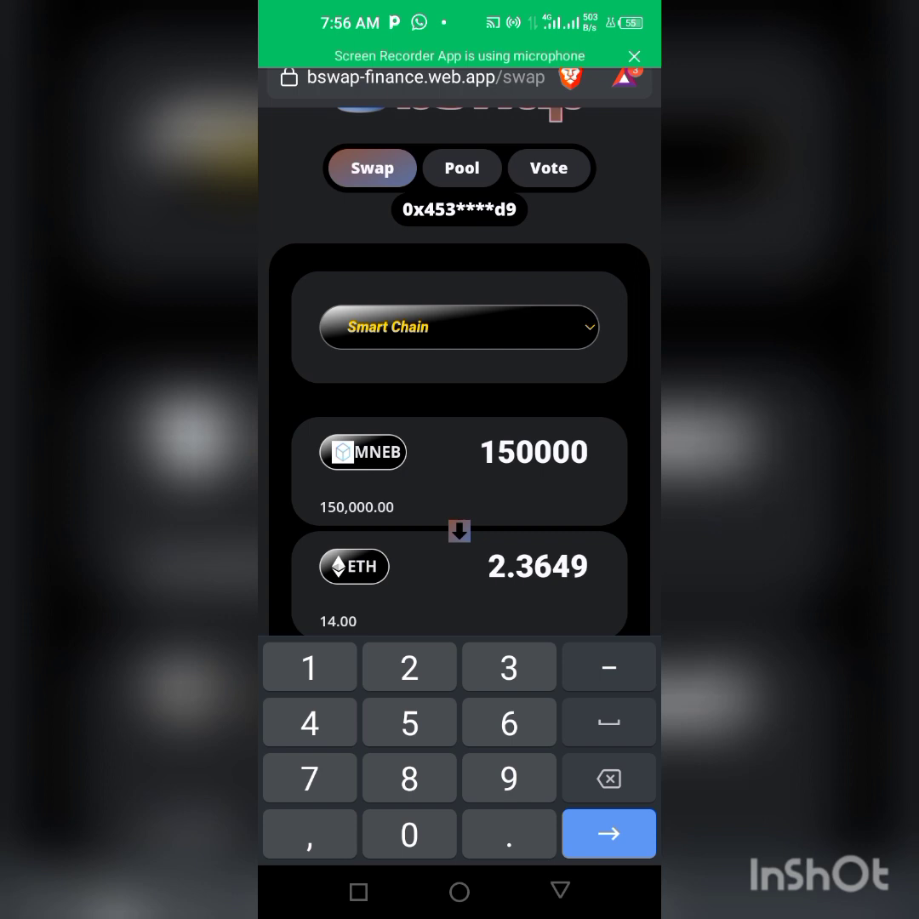
{"action": "scroll", "coordinate": [459, 425], "scroll_direction": "down", "scroll_amount": 2}
{"action": "key", "text": "BackSpace"}
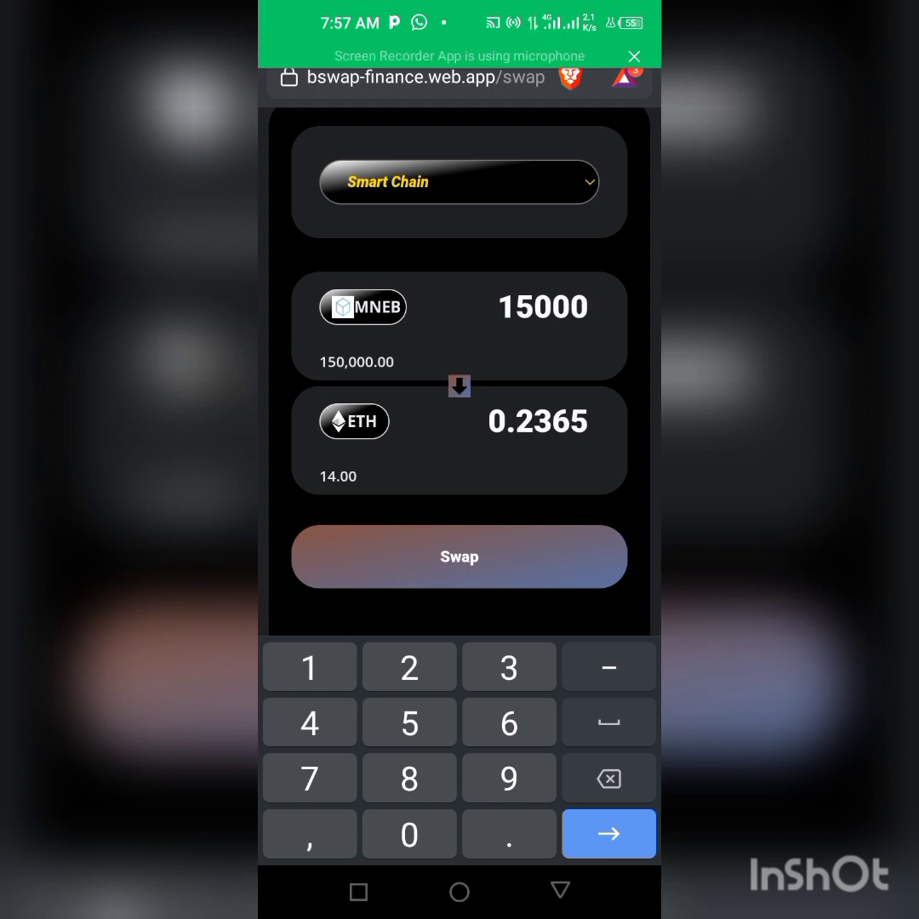
Submit the MNEB-to-ETH swap and wait for the 'Transaction successful' toast.
{"action": "left_click", "coordinate": [460, 556]}
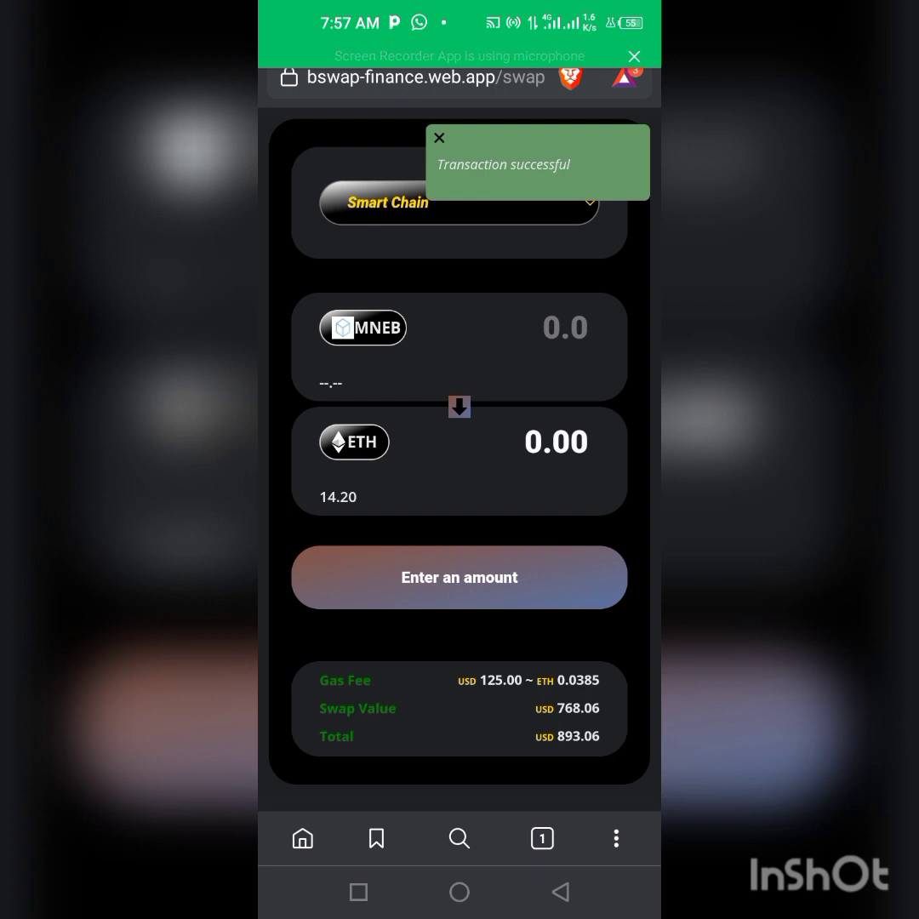
{"action": "scroll", "coordinate": [459, 425], "scroll_direction": "down", "scroll_amount": 1}
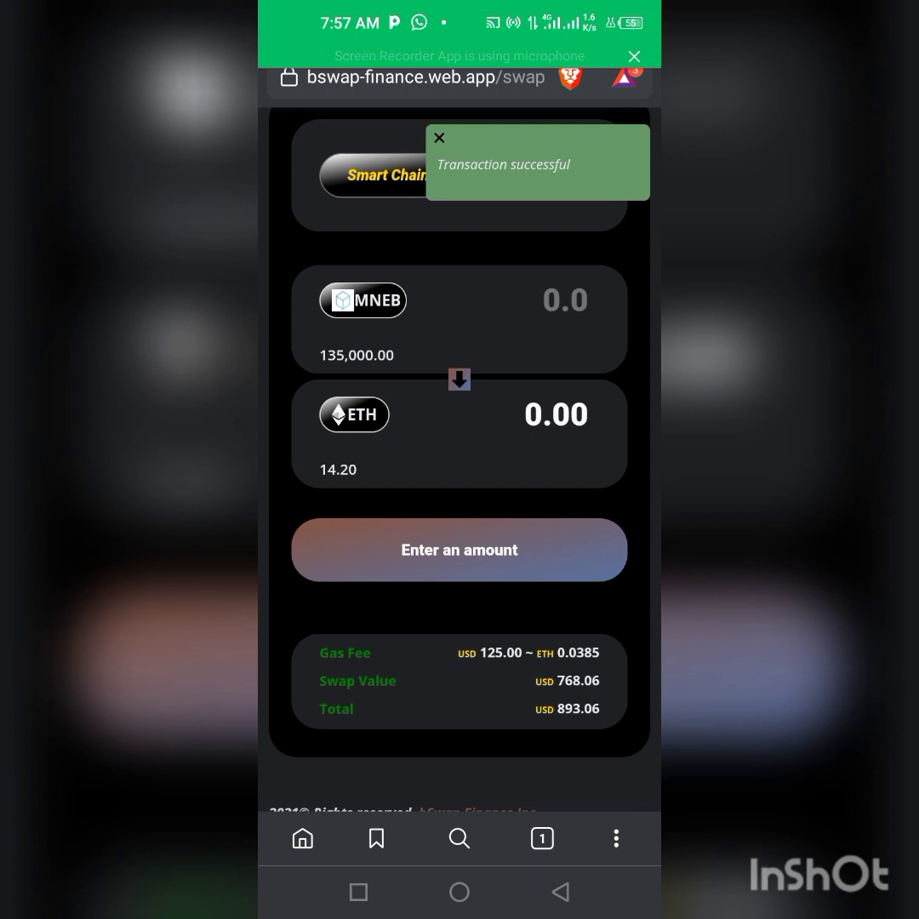
{"action": "scroll", "coordinate": [460, 425], "scroll_direction": "down", "scroll_amount": 1}
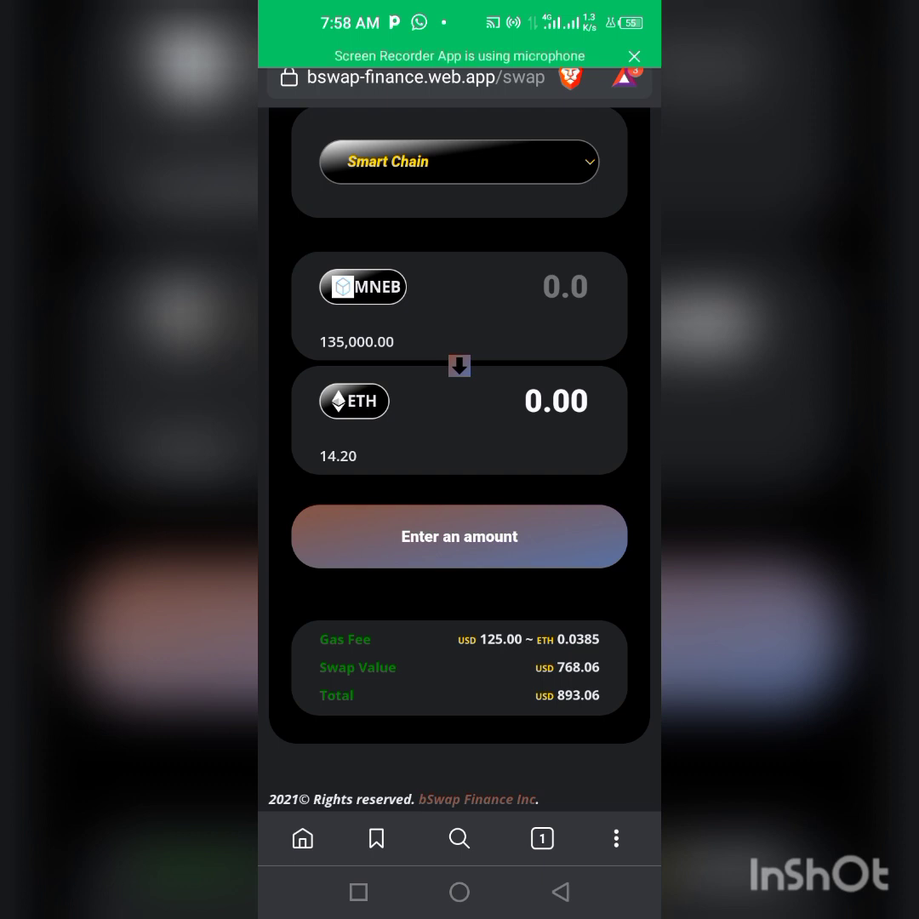
{"action": "scroll", "coordinate": [459, 425], "scroll_direction": "up", "scroll_amount": 1}
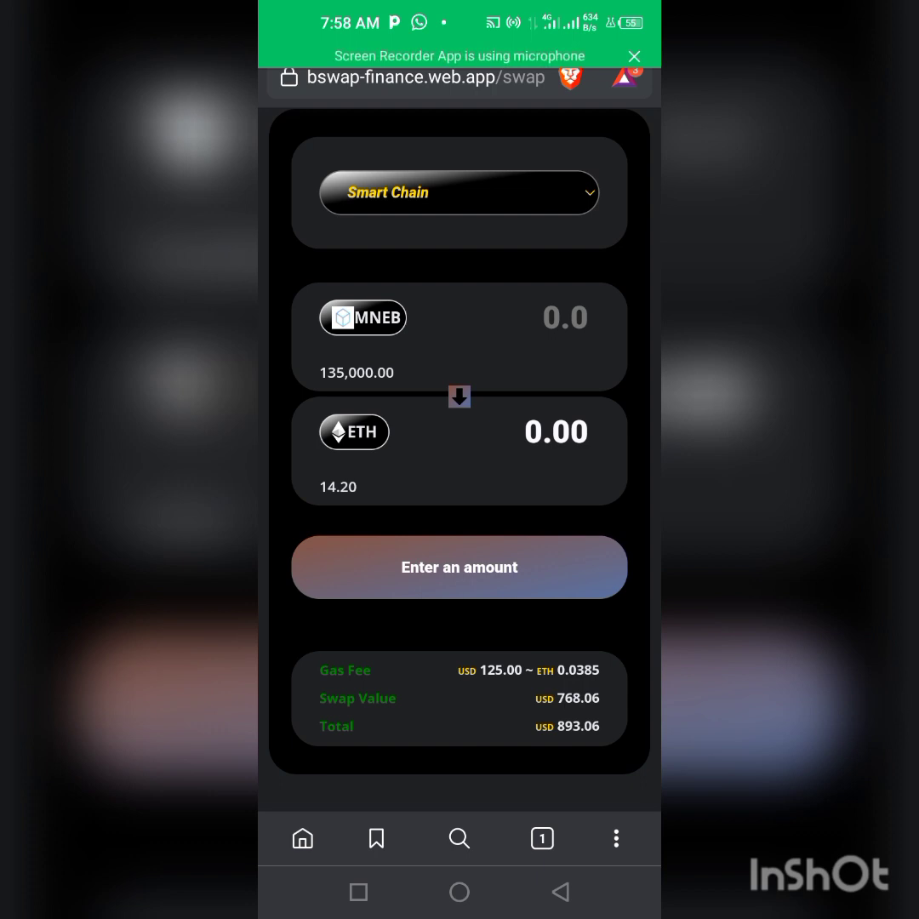
{"action": "scroll", "coordinate": [459, 425], "scroll_direction": "up", "scroll_amount": 1}
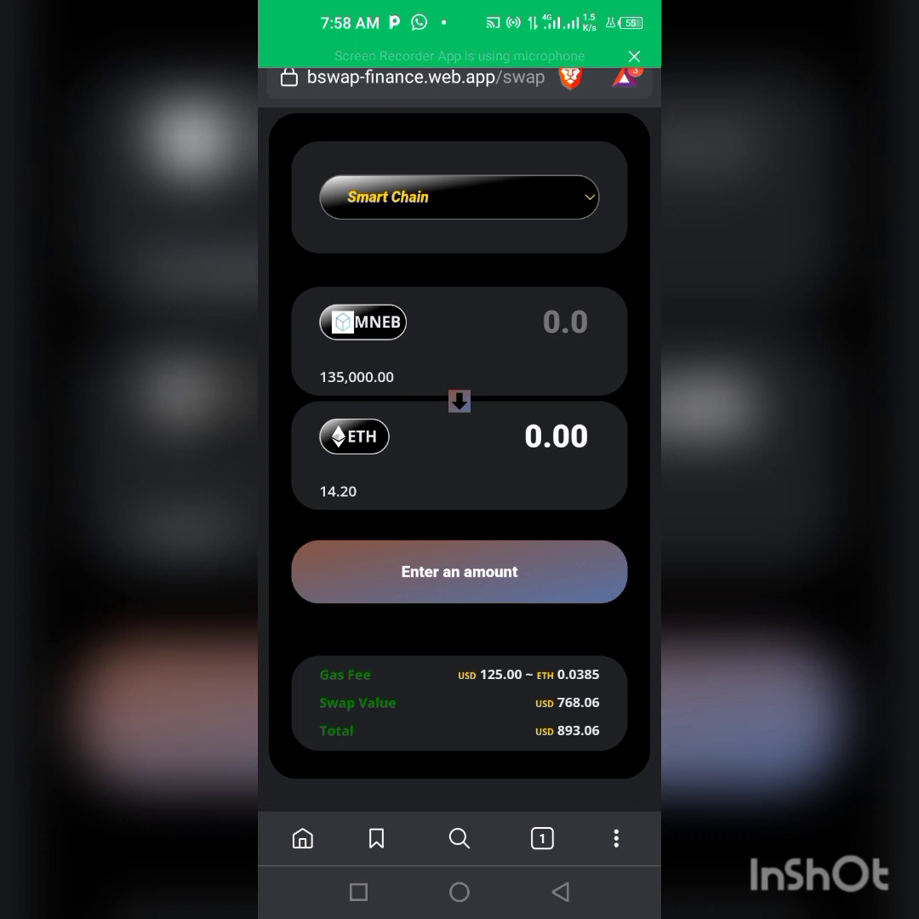
{"action": "scroll", "coordinate": [459, 451], "scroll_direction": "up", "scroll_amount": 1}
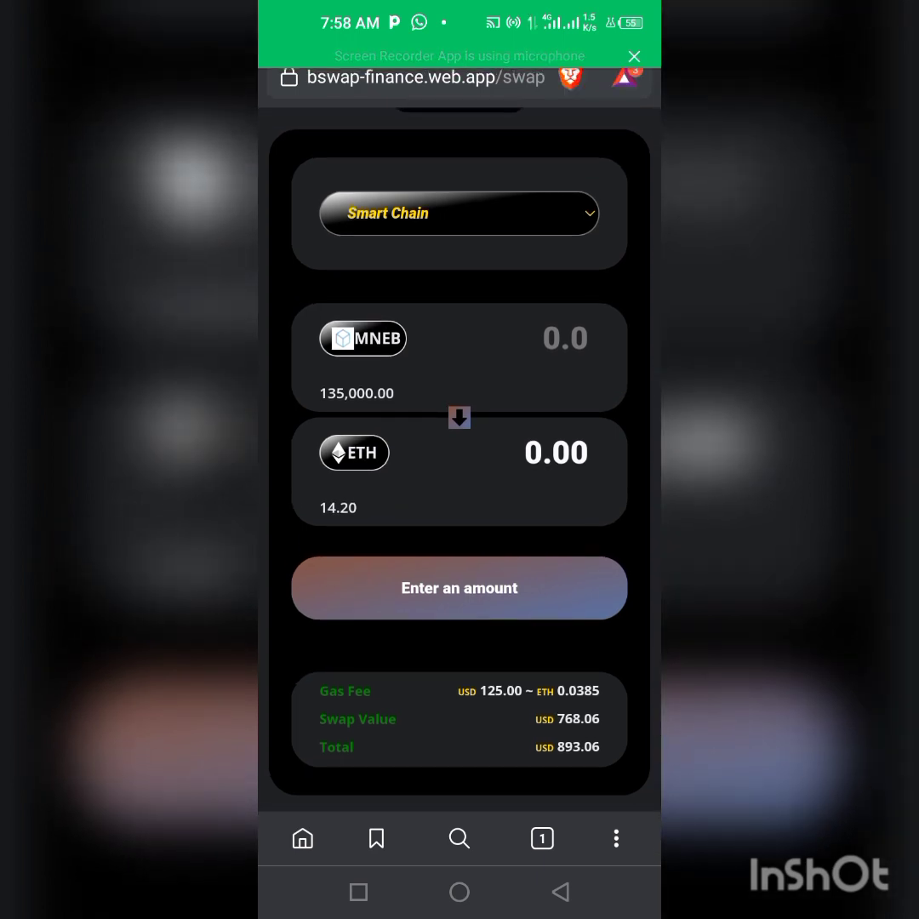